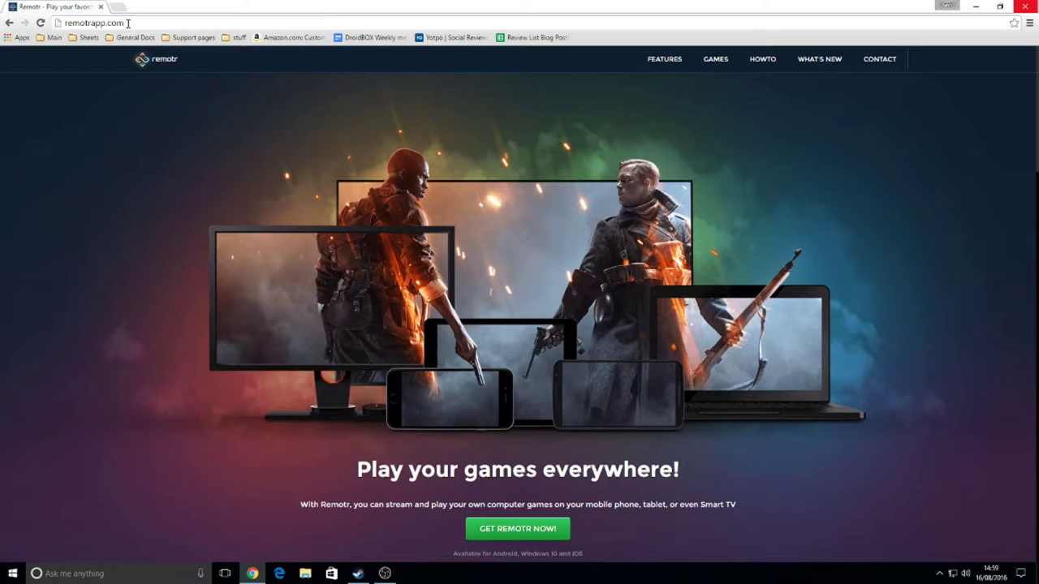
# Download the Windows Streamer from the Remotr website, run Remotr.exe and complete its setup
pyautogui.click(166, 24)
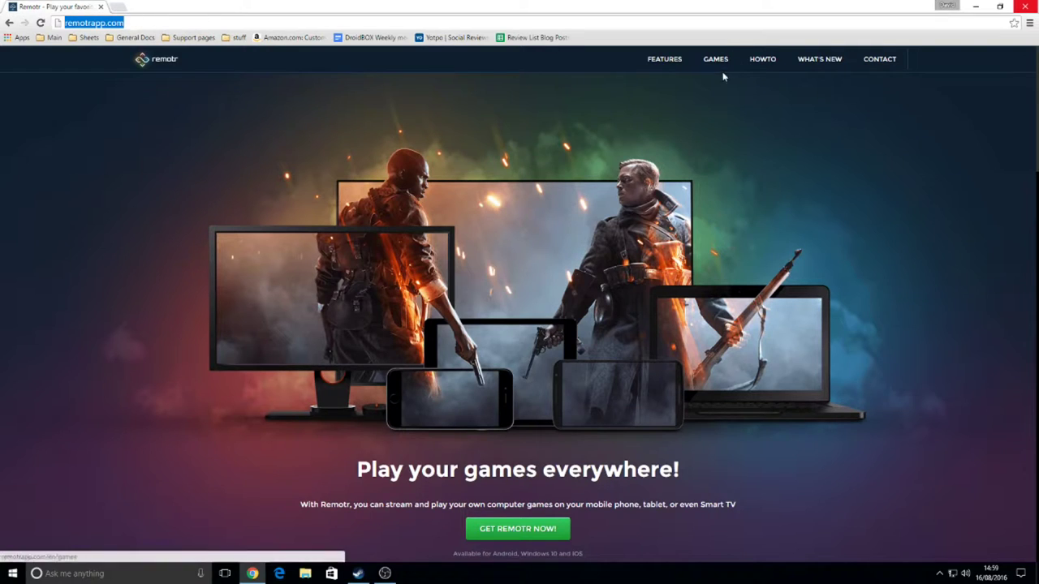
pyautogui.click(519, 536)
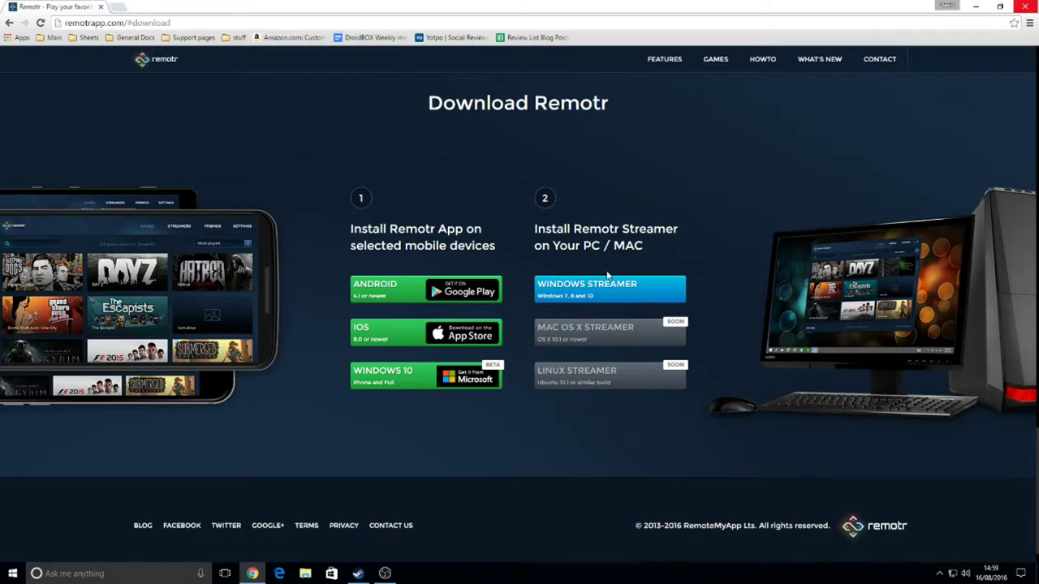
pyautogui.click(584, 296)
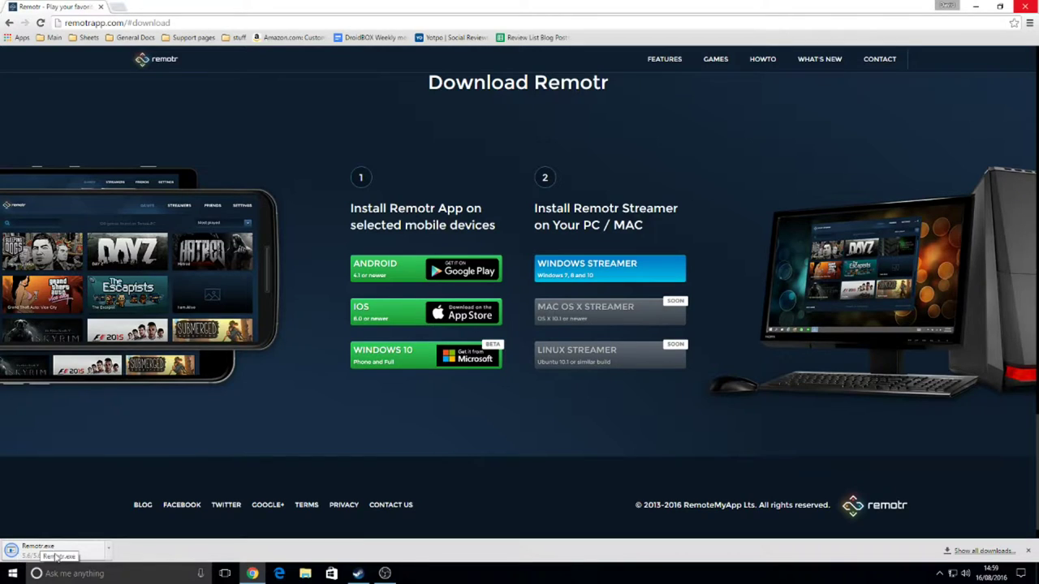
pyautogui.click(110, 552)
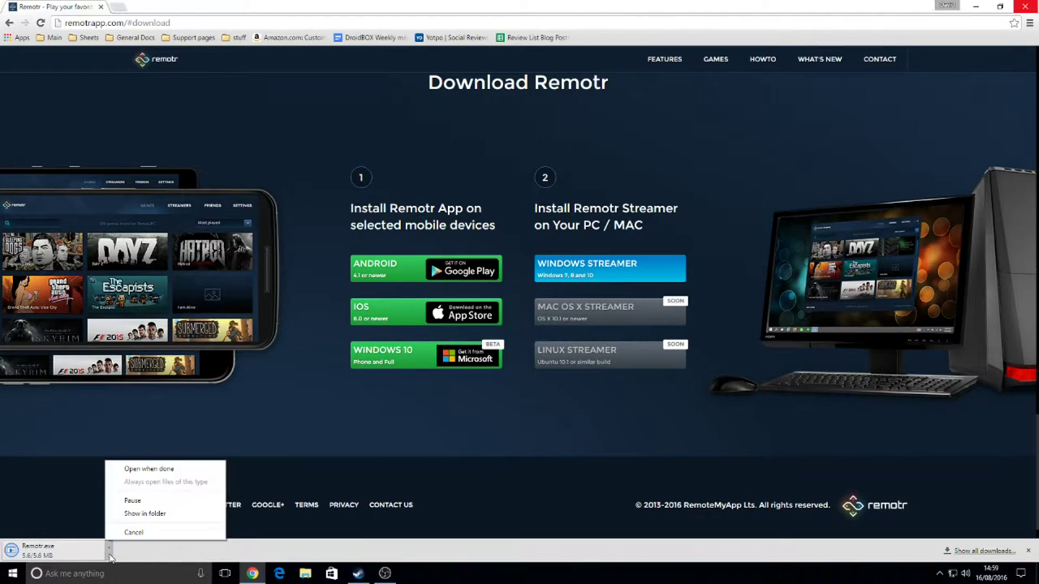
pyautogui.click(125, 475)
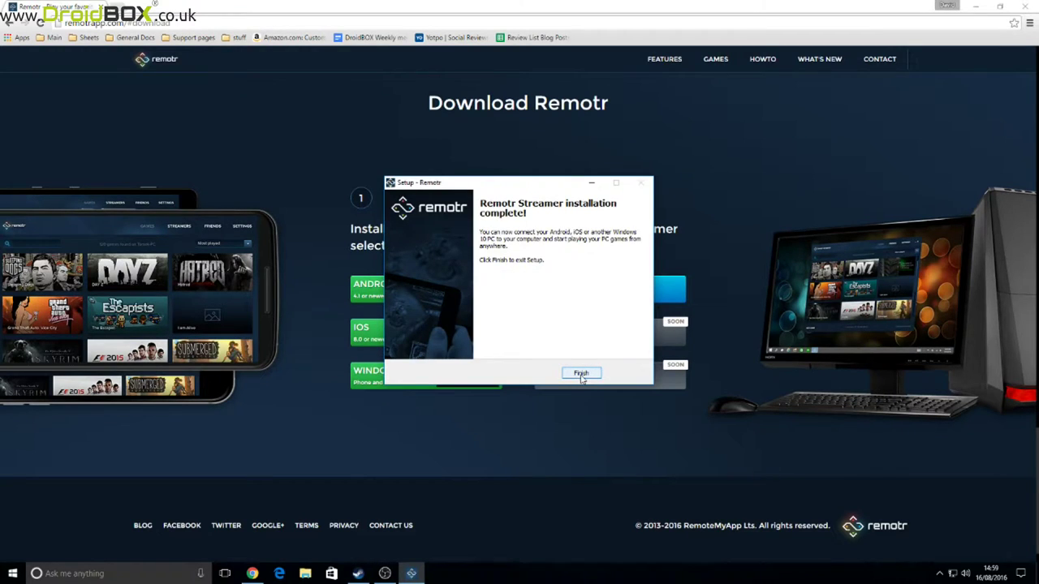
pyautogui.click(581, 374)
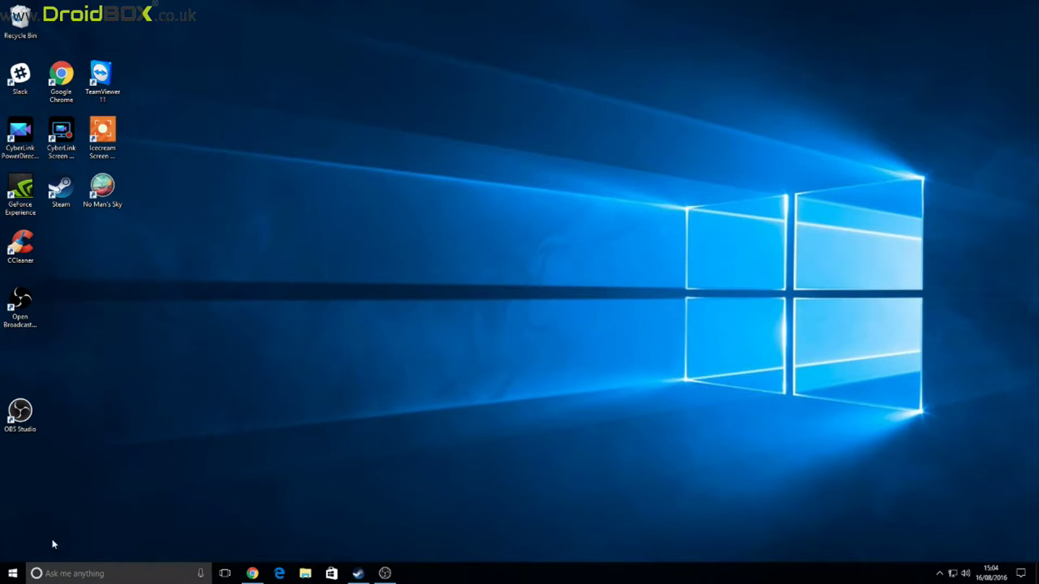
# Launch the installed Remotr Streamer on the PC and bring up its login window
pyautogui.click(12, 573)
pyautogui.scroll(-5, 113, 397)
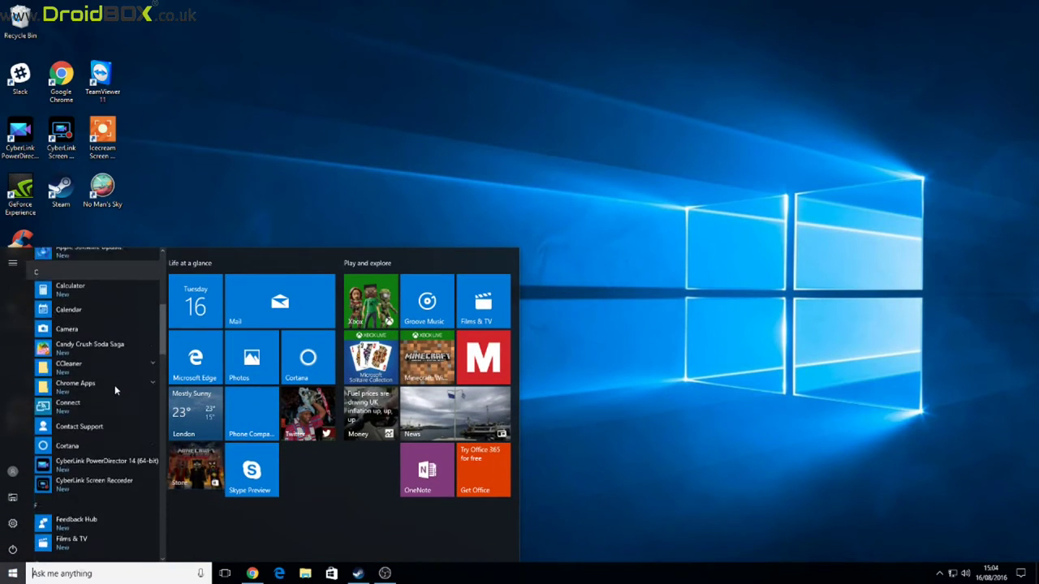
pyautogui.scroll(-10, 113, 386)
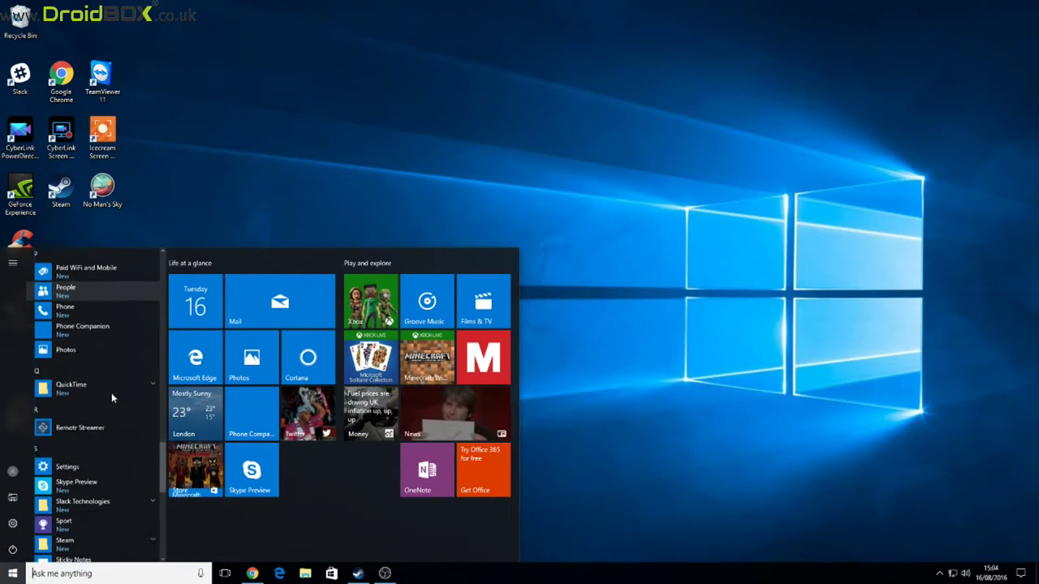
pyautogui.click(81, 427)
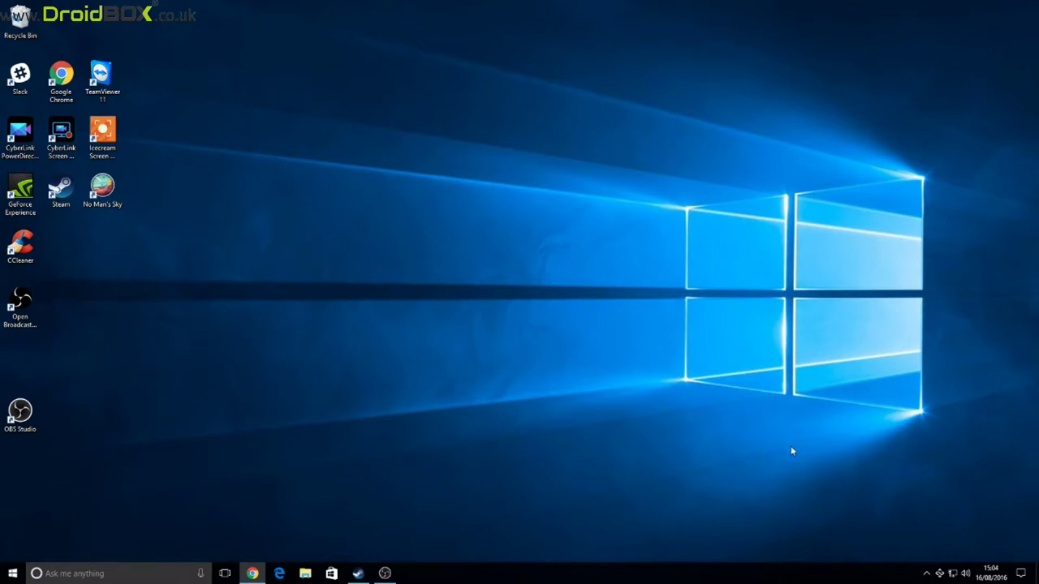
pyautogui.click(939, 573)
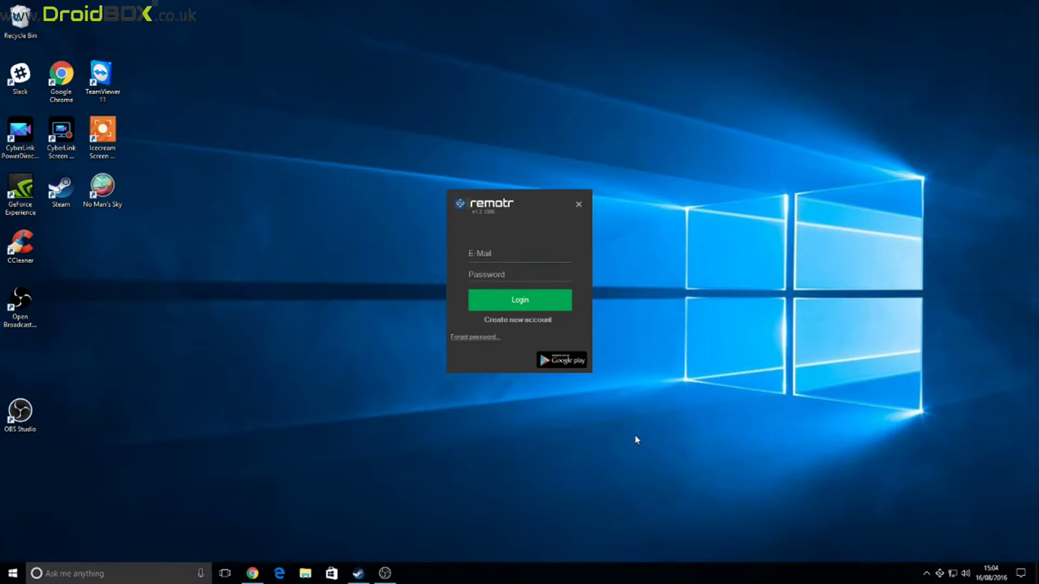
# Log in to the Remotr account in the streamer and look through its games list
pyautogui.click(499, 255)
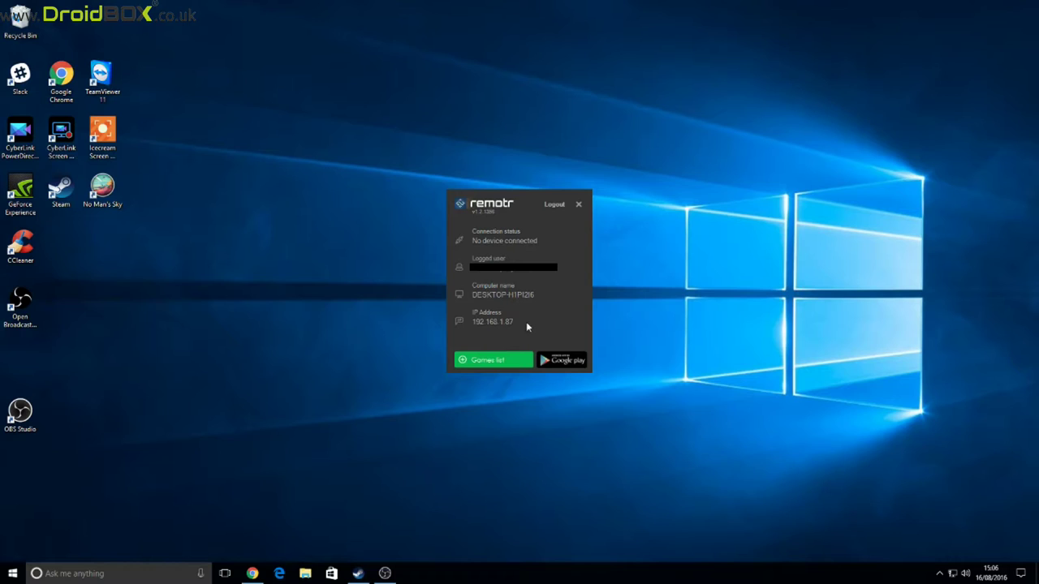
pyautogui.click(487, 364)
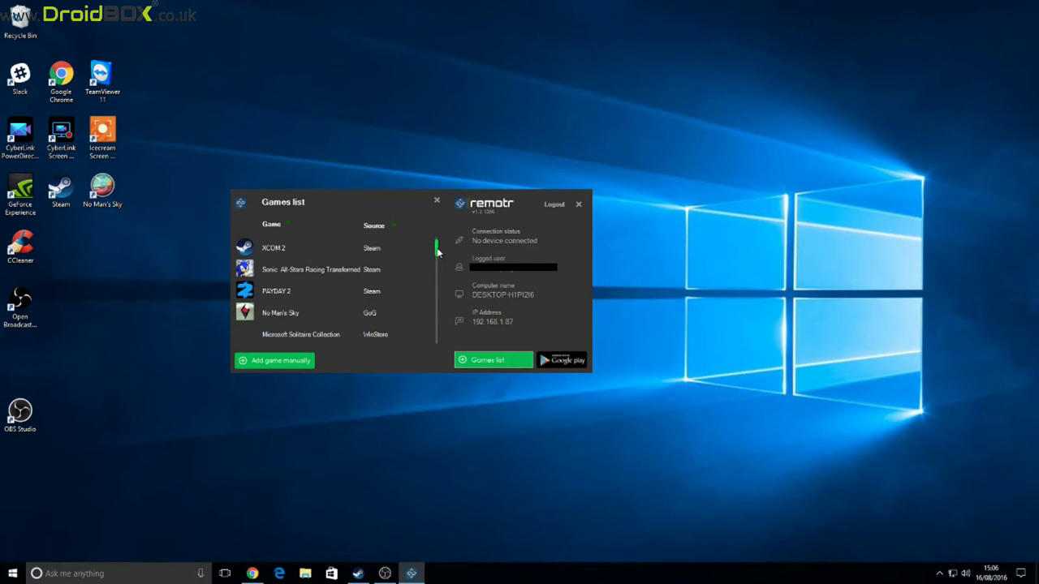
pyautogui.moveTo(437, 252)
pyautogui.mouseDown()
pyautogui.moveTo(436, 325)
pyautogui.moveTo(408, 335)
pyautogui.moveTo(438, 278)
pyautogui.moveTo(438, 248)
pyautogui.mouseUp()
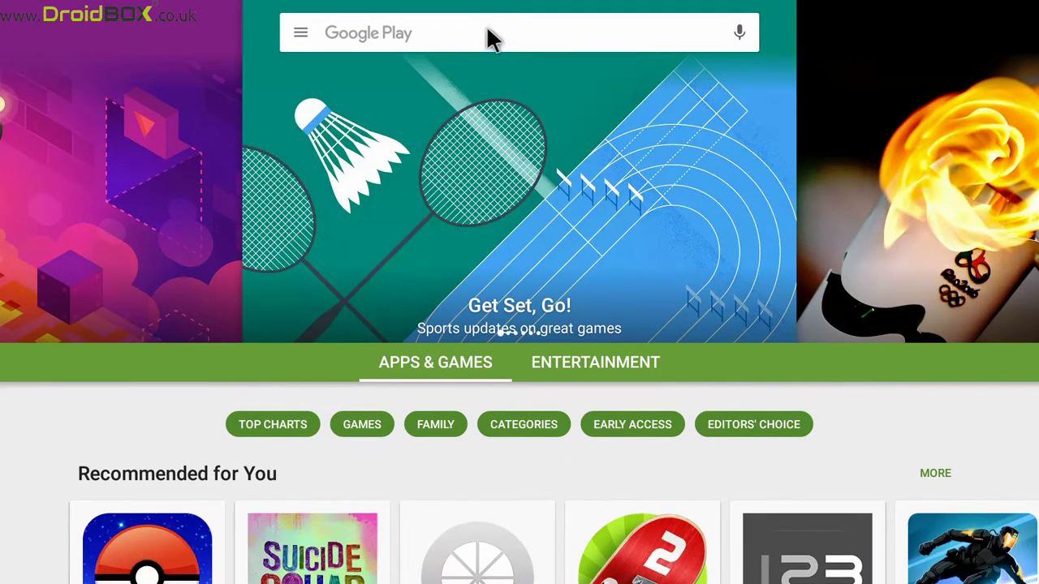
# On the Android device, search Google Play for remotr and install Remotr Game Streaming, accepting its permissions
pyautogui.click(489, 34)
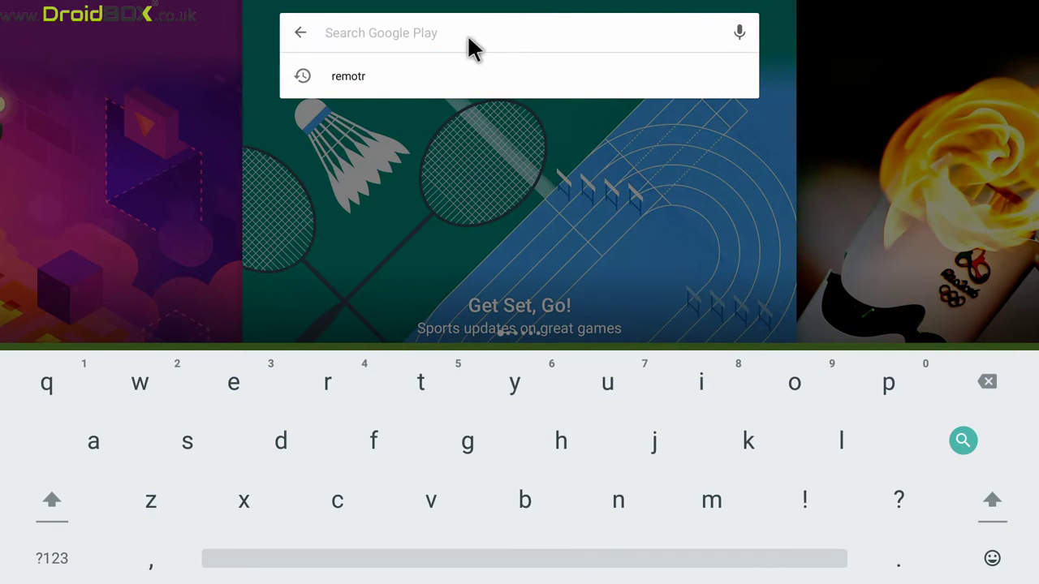
pyautogui.click(439, 81)
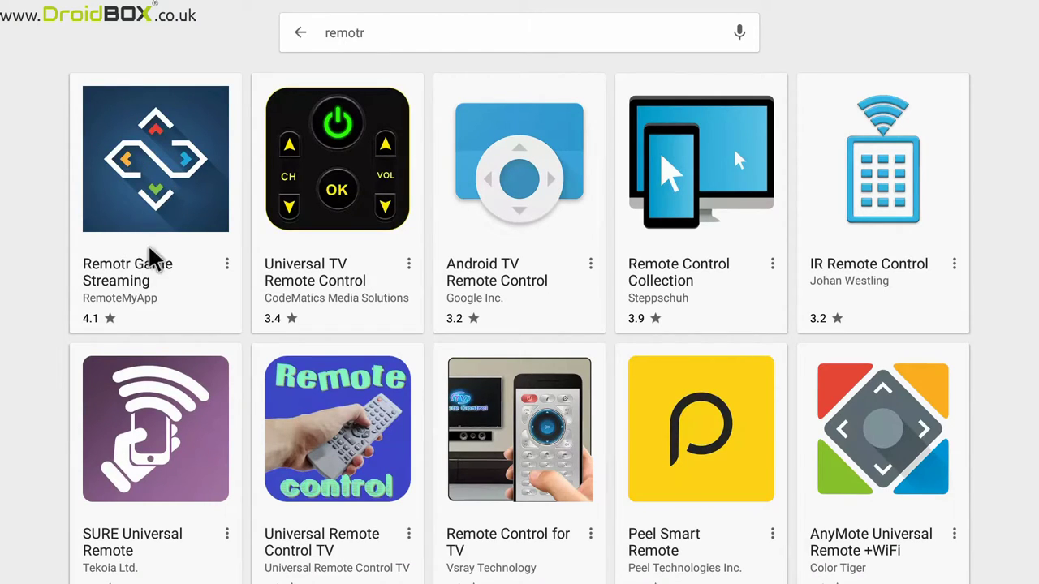
pyautogui.click(172, 163)
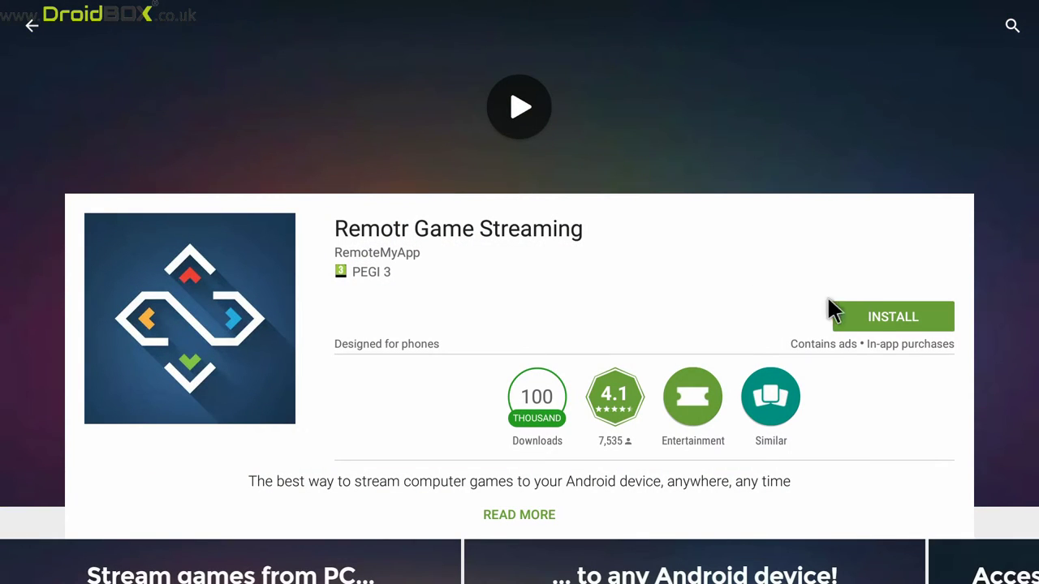
pyautogui.click(869, 308)
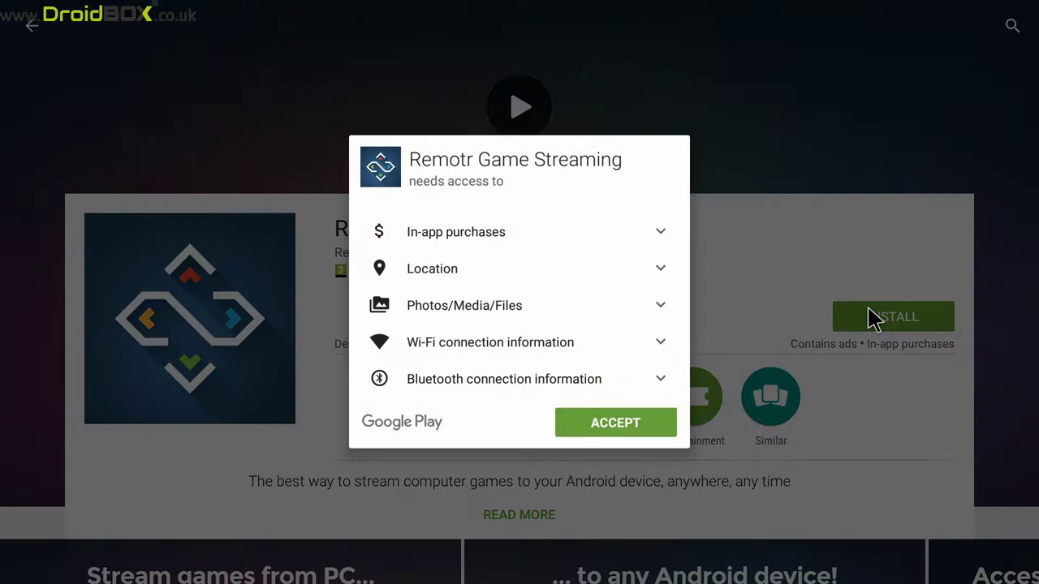
pyautogui.click(648, 420)
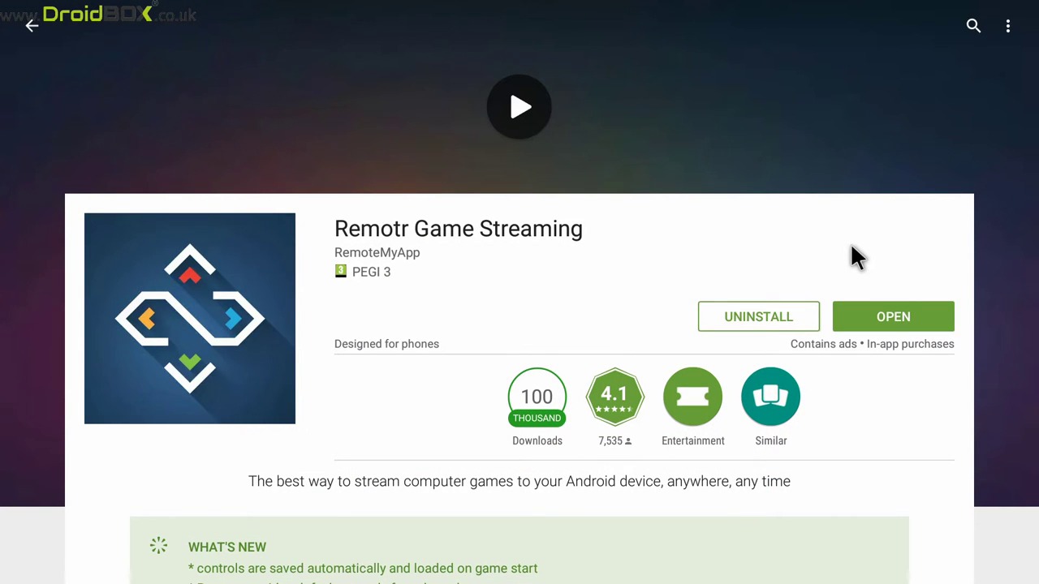
# Open Remotr Game Streaming and go through its introduction pages to the login form
pyautogui.click(871, 317)
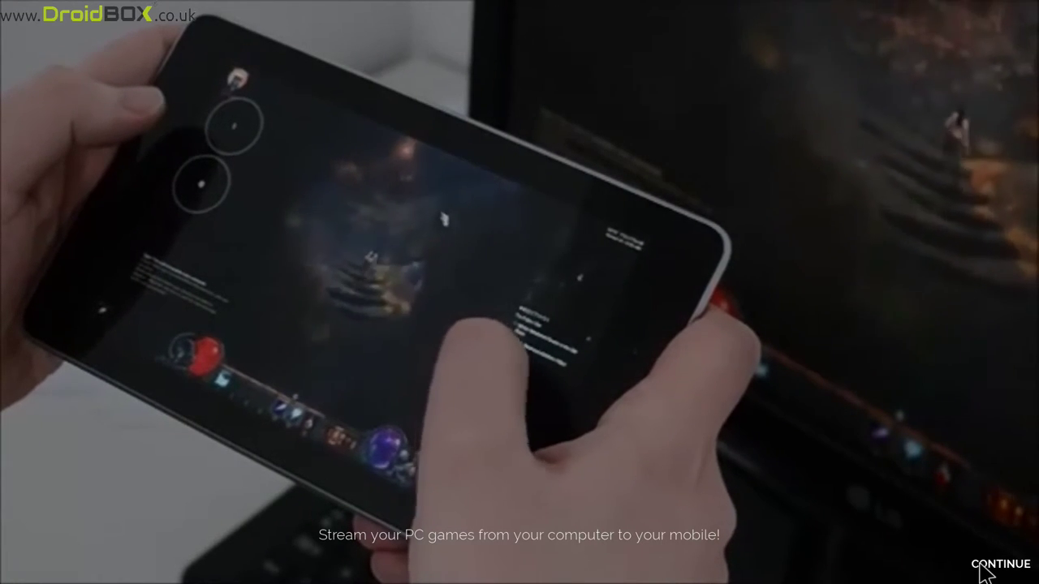
pyautogui.click(980, 569)
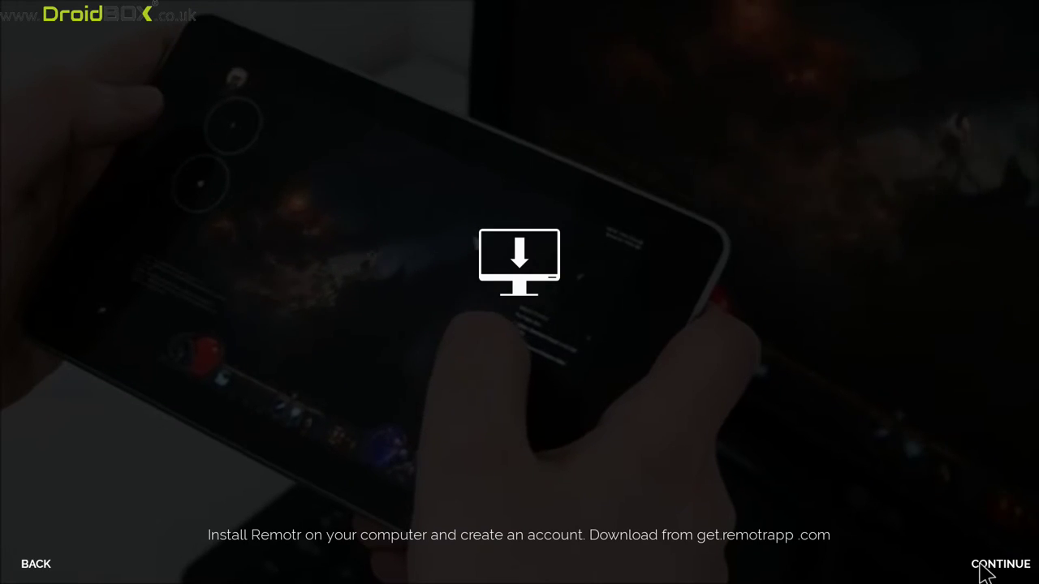
pyautogui.click(980, 566)
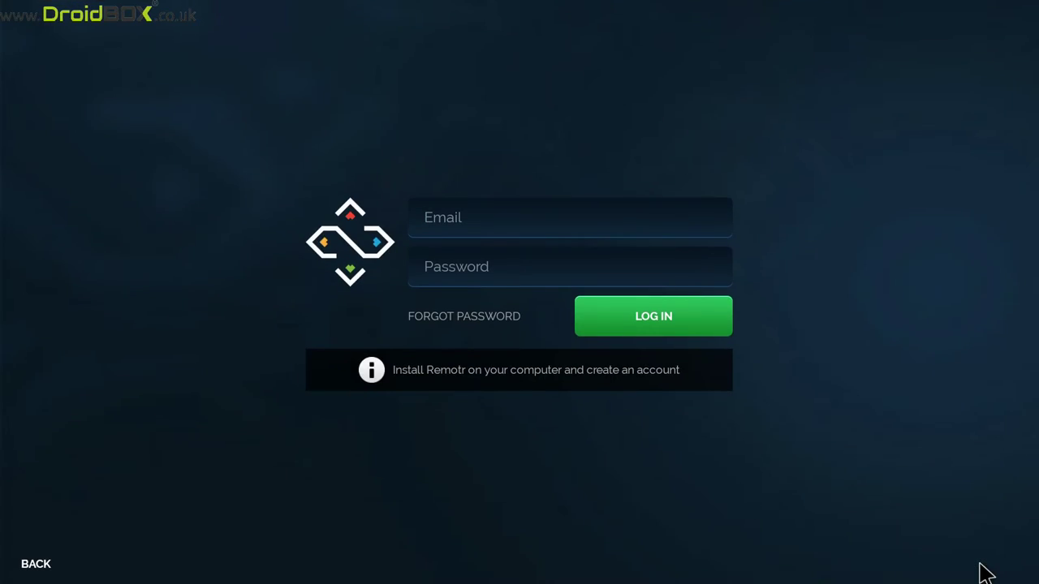
# Log in with the account's e-mail and password and connect to the locally discovered DESKTOP-H1PI2I6 streamer
pyautogui.click(508, 229)
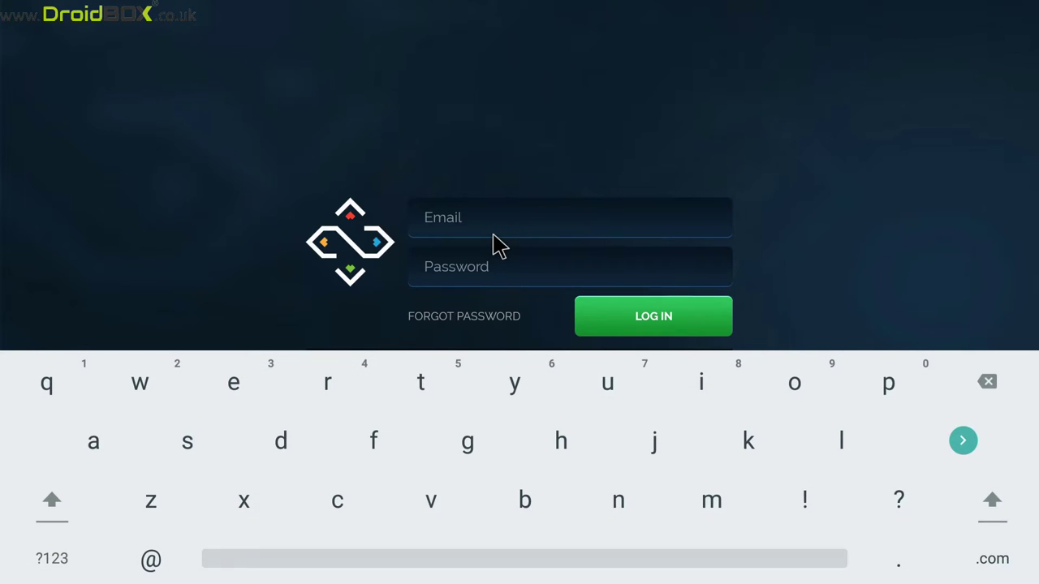
pyautogui.hotkey('ctrl', 'v')
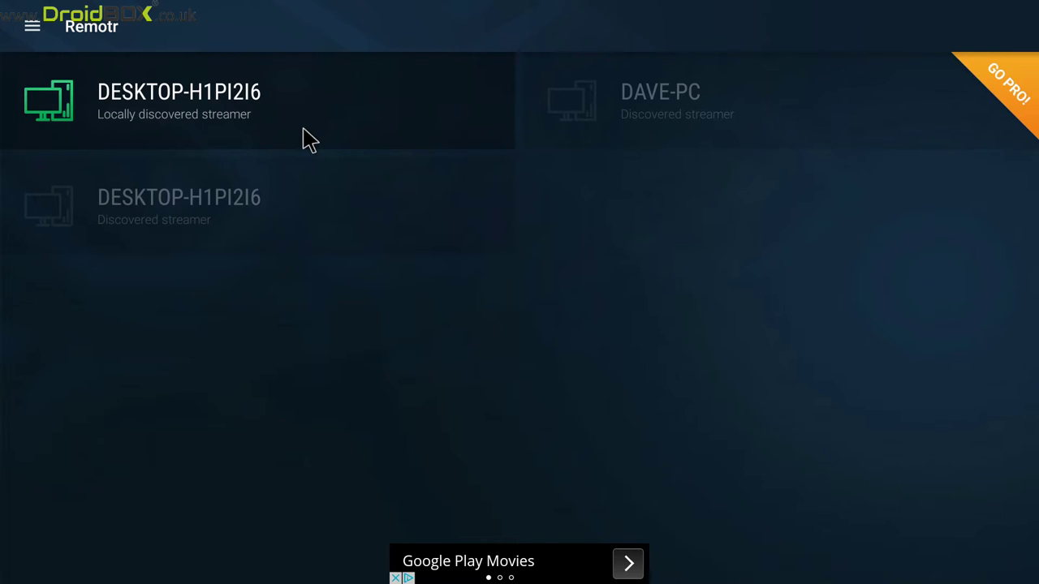
pyautogui.click(288, 126)
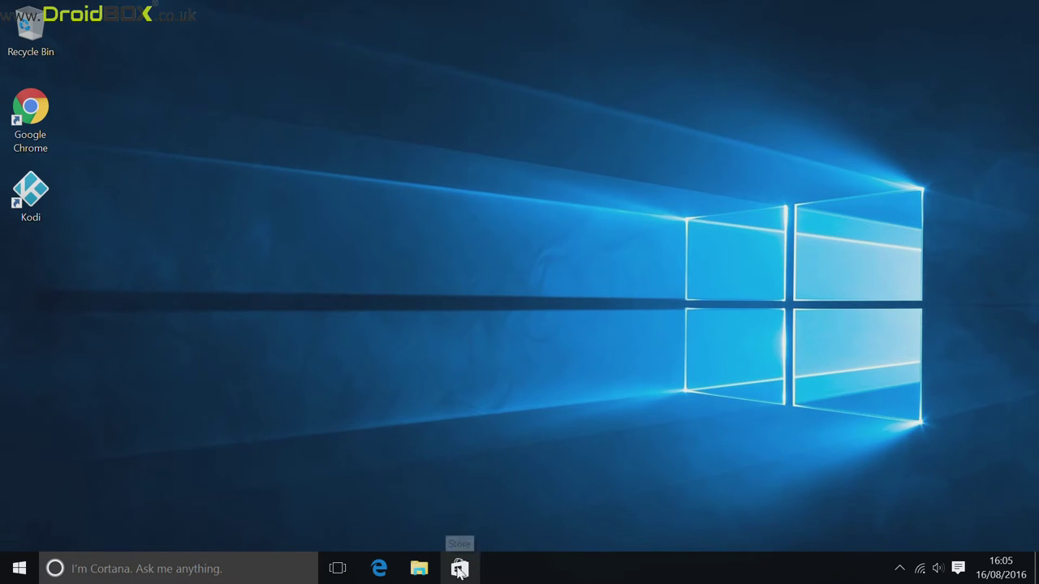
# On the second Windows 10 computer, search the Windows Store for remotr and install the Remotr app
pyautogui.click(459, 571)
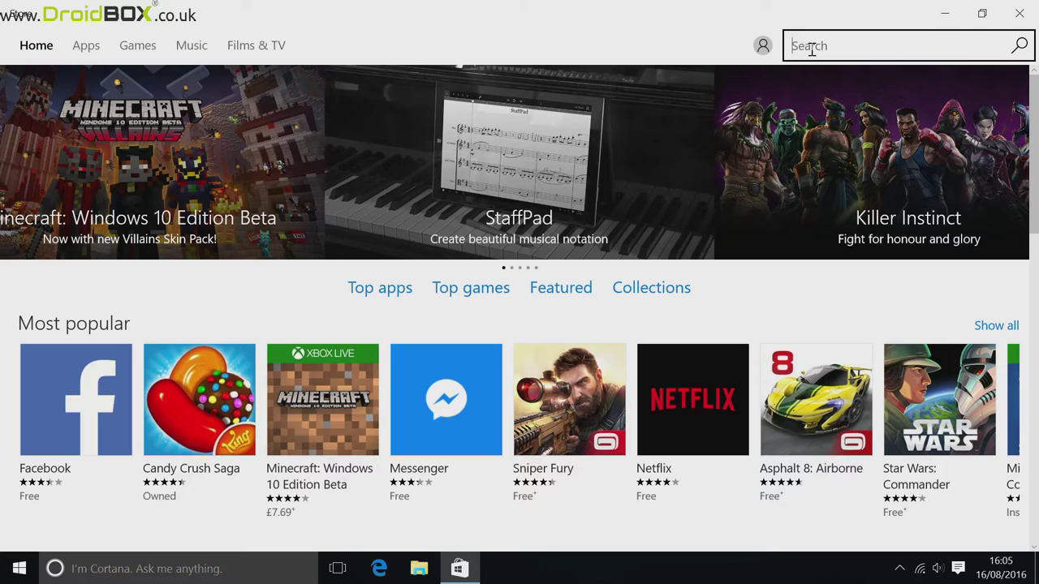
pyautogui.write('rem')
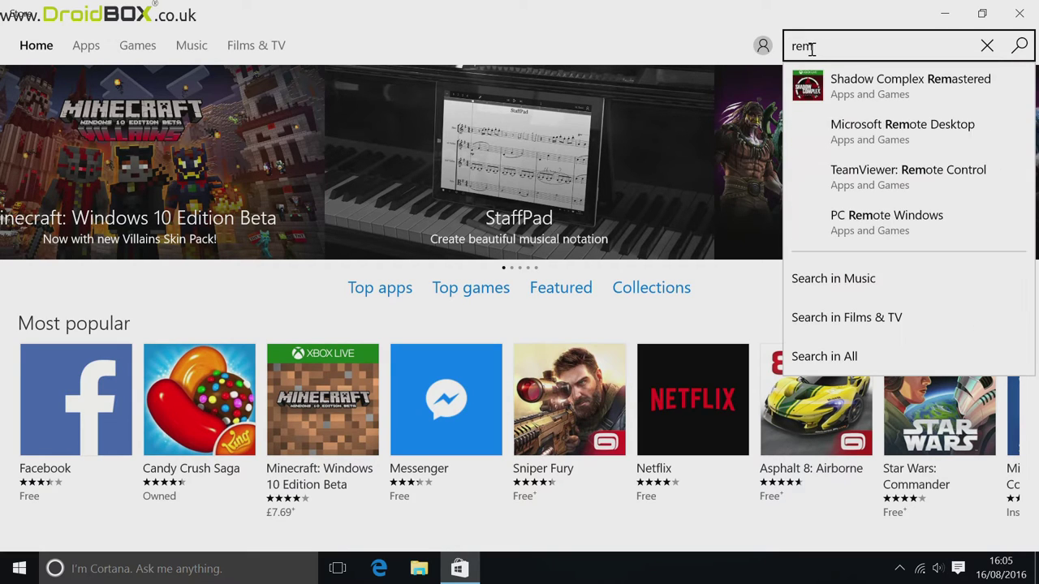
pyautogui.write('otr')
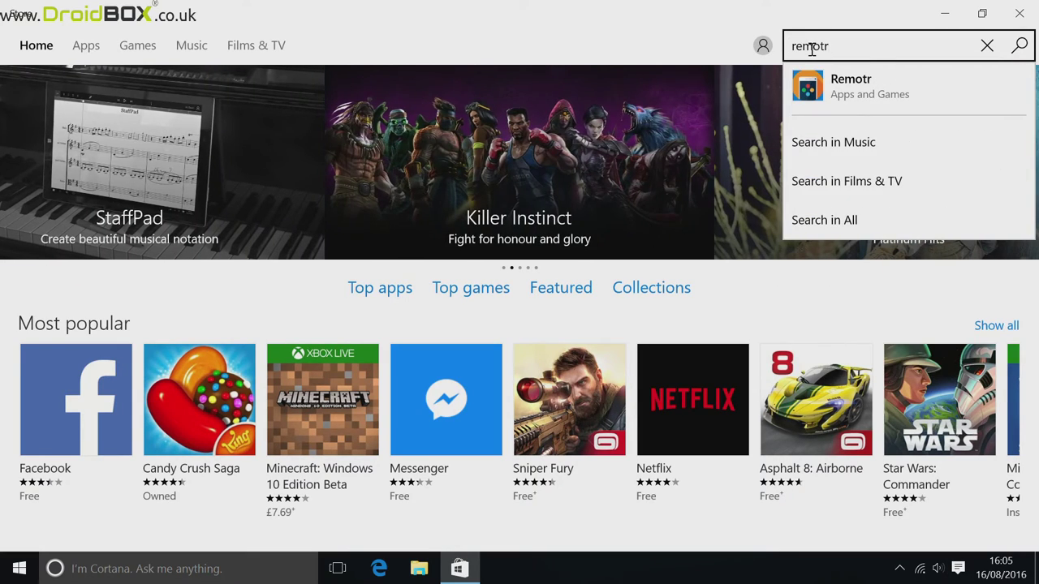
pyautogui.click(821, 91)
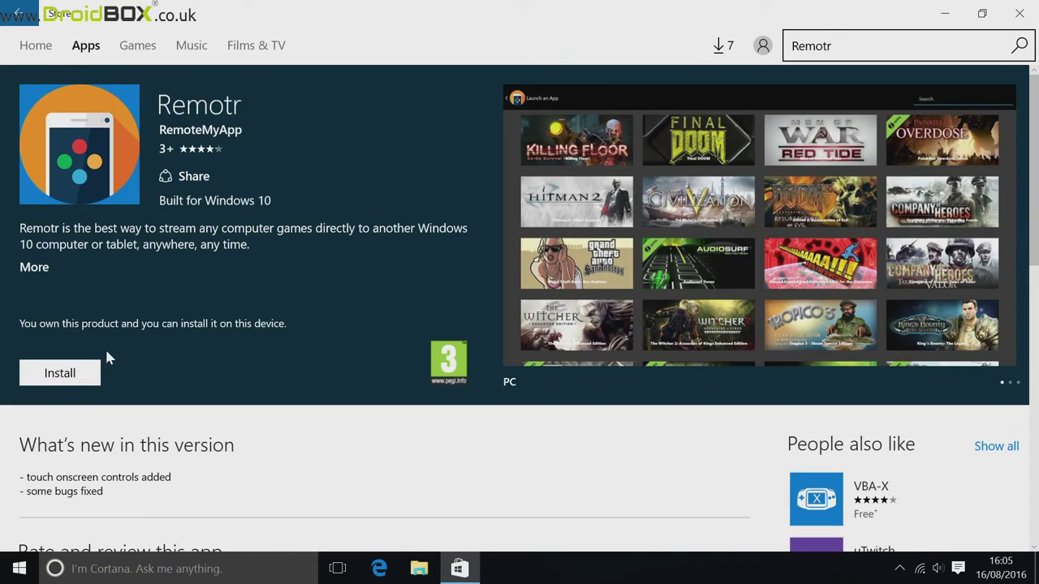
pyautogui.click(58, 379)
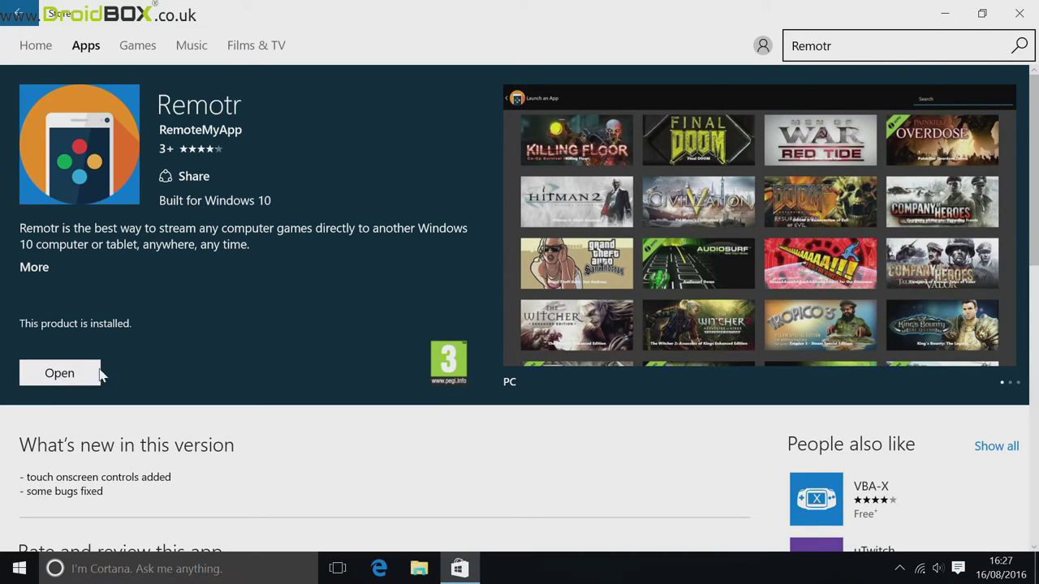
# Open the installed Remotr app, log in to the Remotr account and connect to the DESKTOP-H1PI2I6 streamer
pyautogui.click(60, 375)
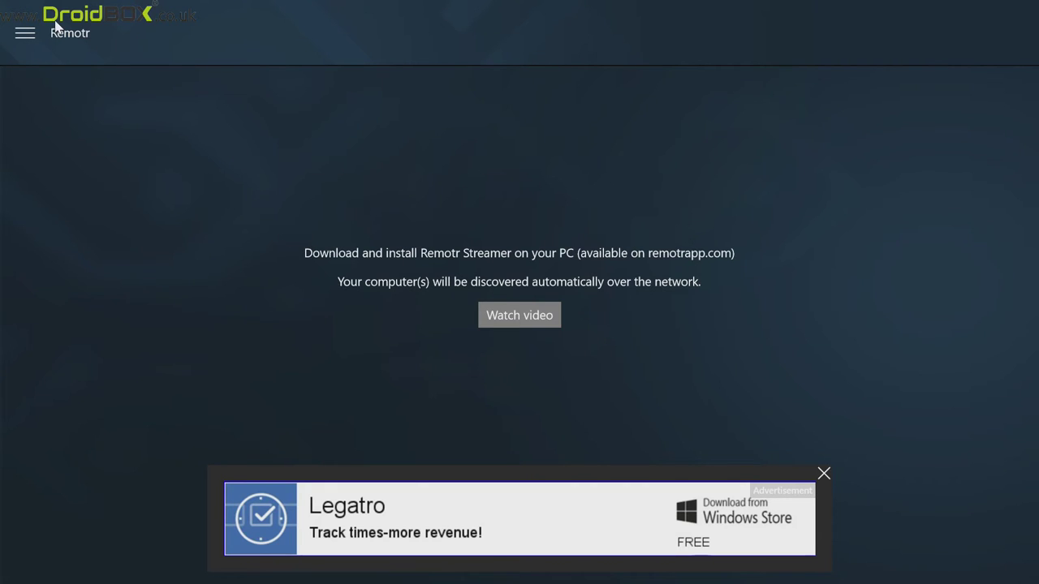
pyautogui.click(27, 37)
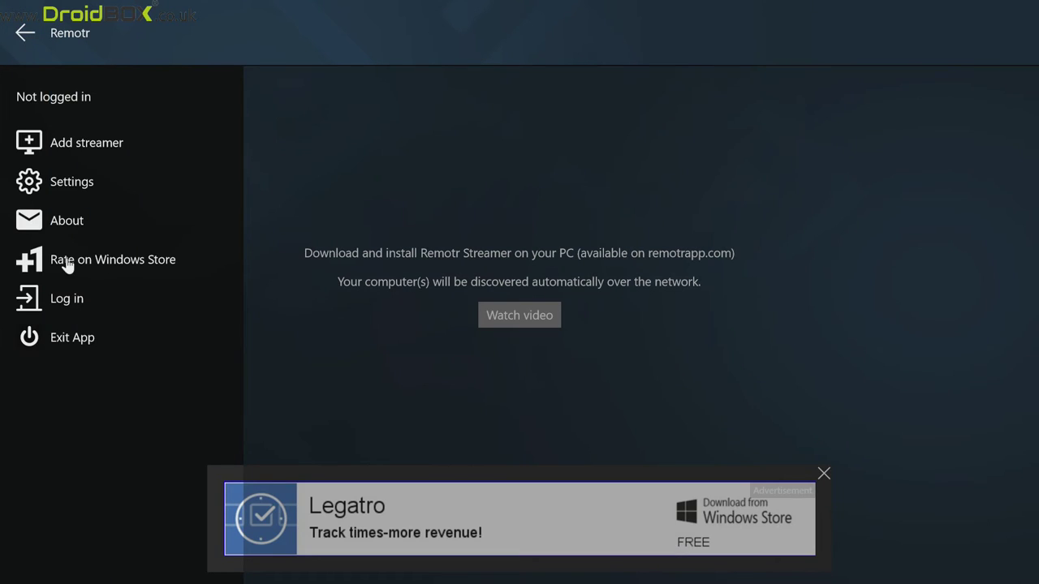
pyautogui.click(58, 300)
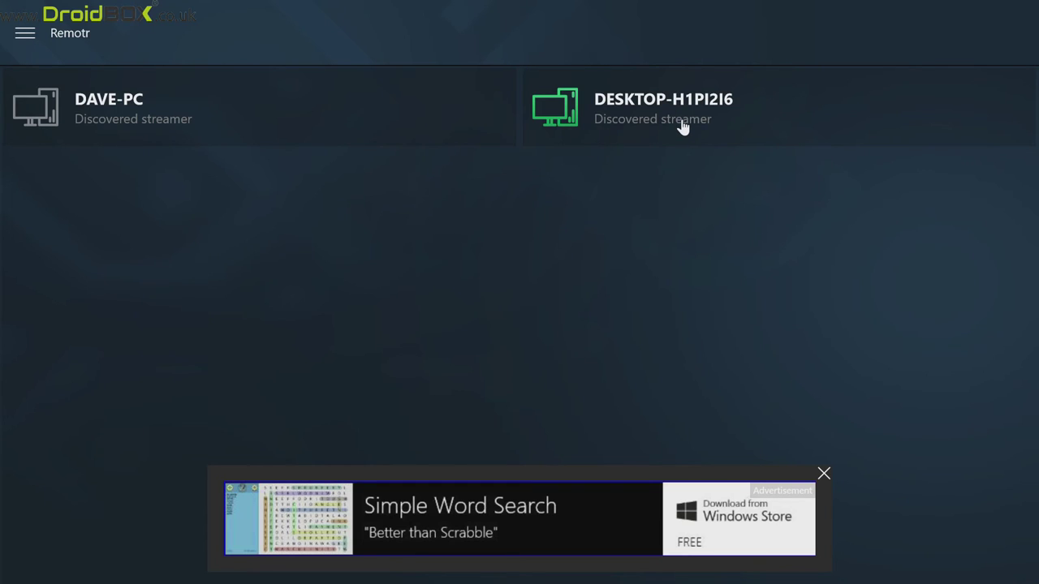
pyautogui.click(673, 126)
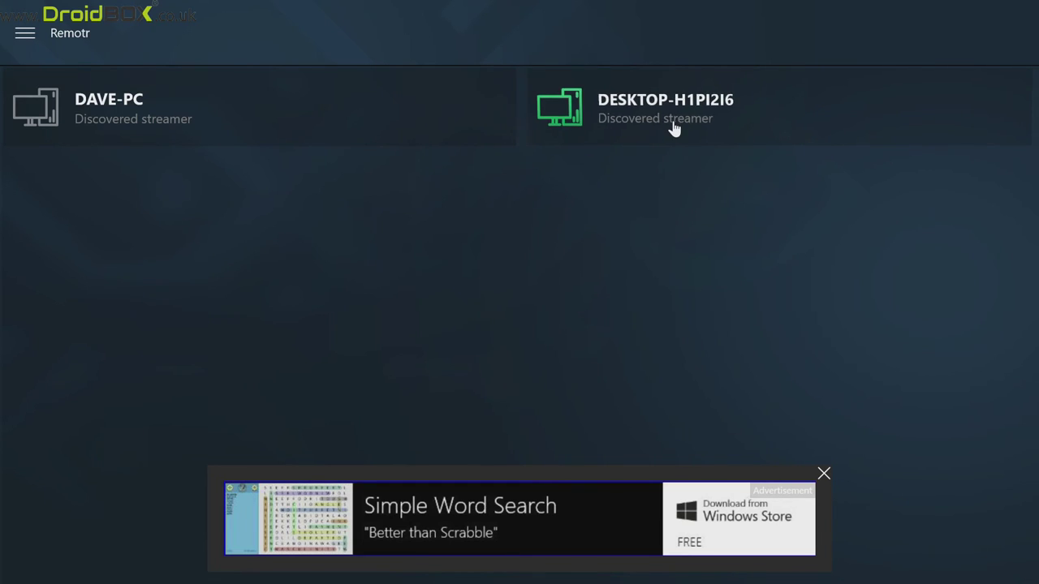